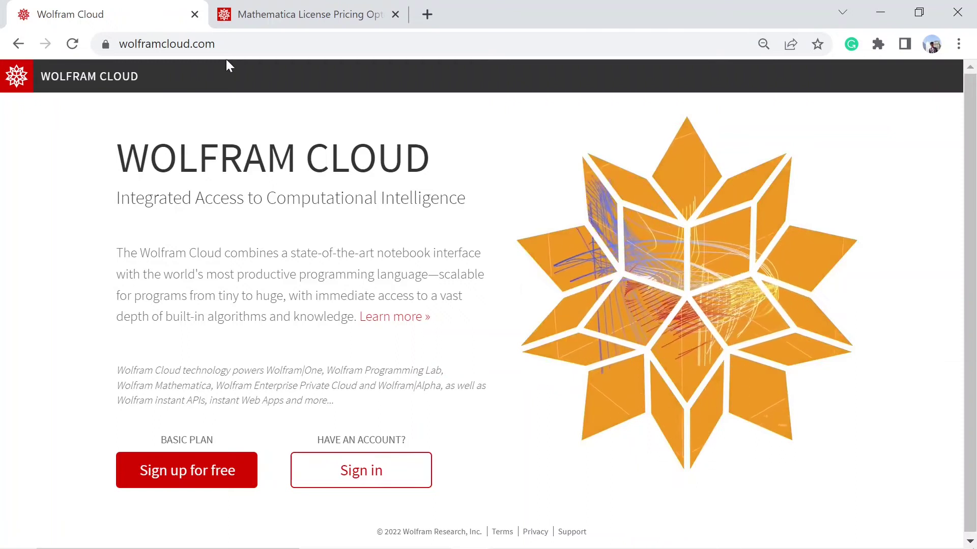
Look up Mathematica student pricing, noting the $176 Desktop price, then return to Wolfram Cloud
{"action": "left_click", "coordinate": [226, 44]}
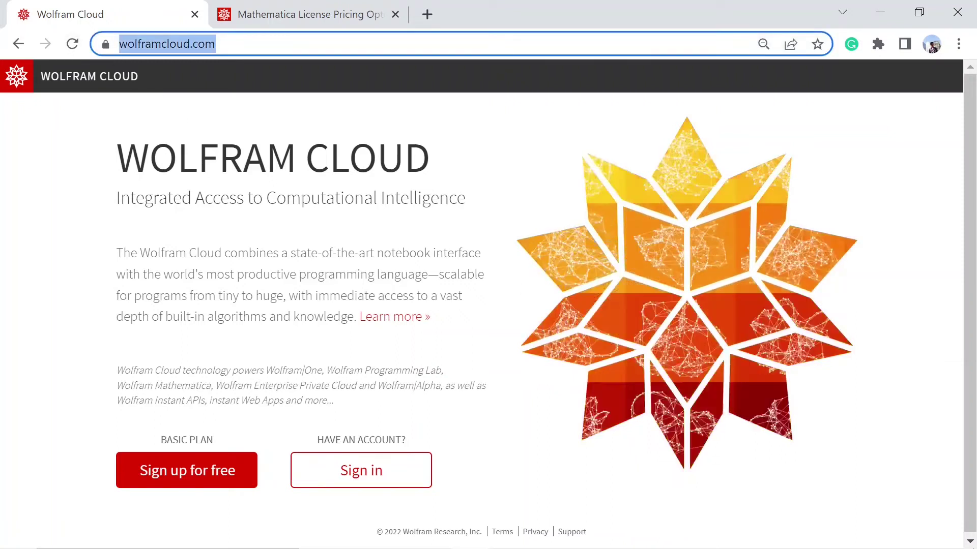
{"action": "left_click", "coordinate": [211, 122]}
{"action": "left_click", "coordinate": [294, 20]}
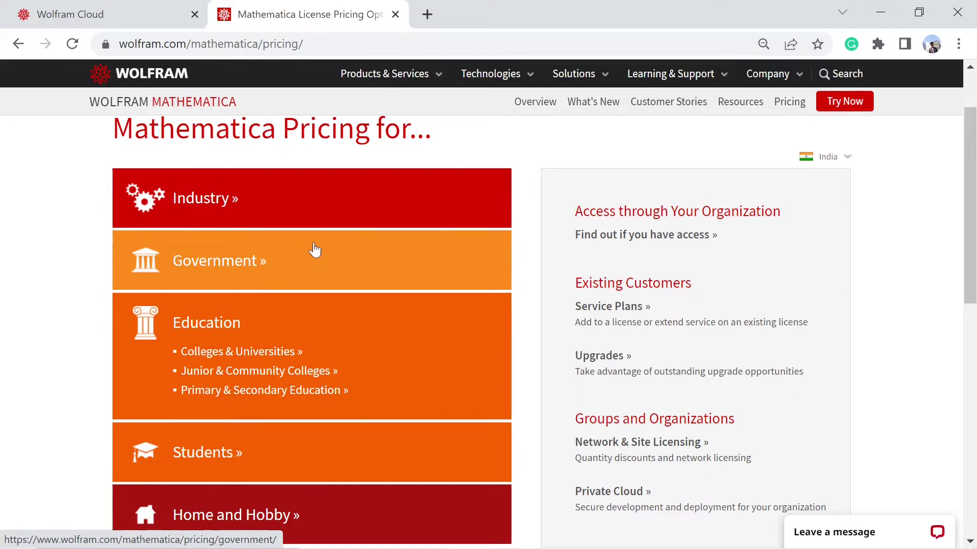
{"action": "scroll", "coordinate": [300, 262], "scroll_direction": "down", "scroll_amount": 2}
{"action": "scroll", "coordinate": [296, 265], "scroll_direction": "down", "scroll_amount": 2}
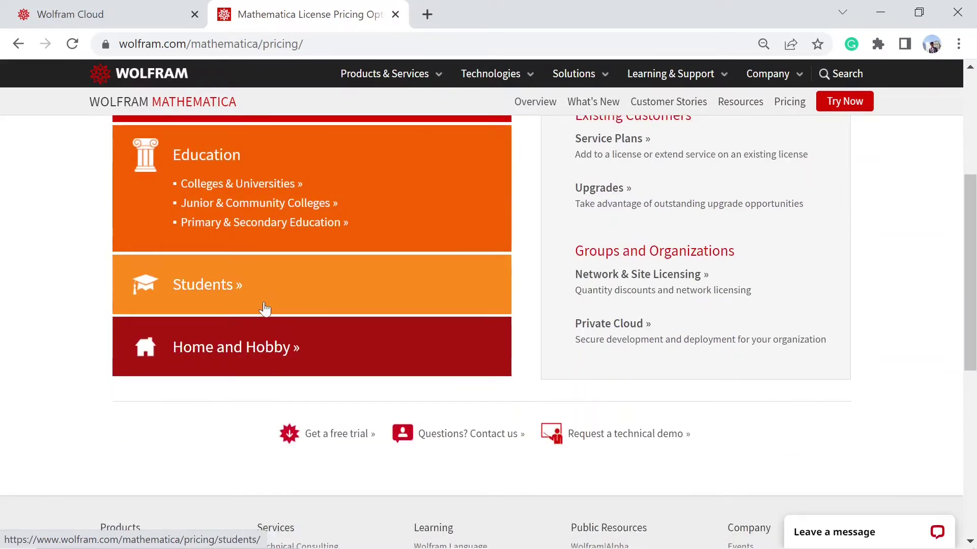
{"action": "left_click", "coordinate": [226, 290]}
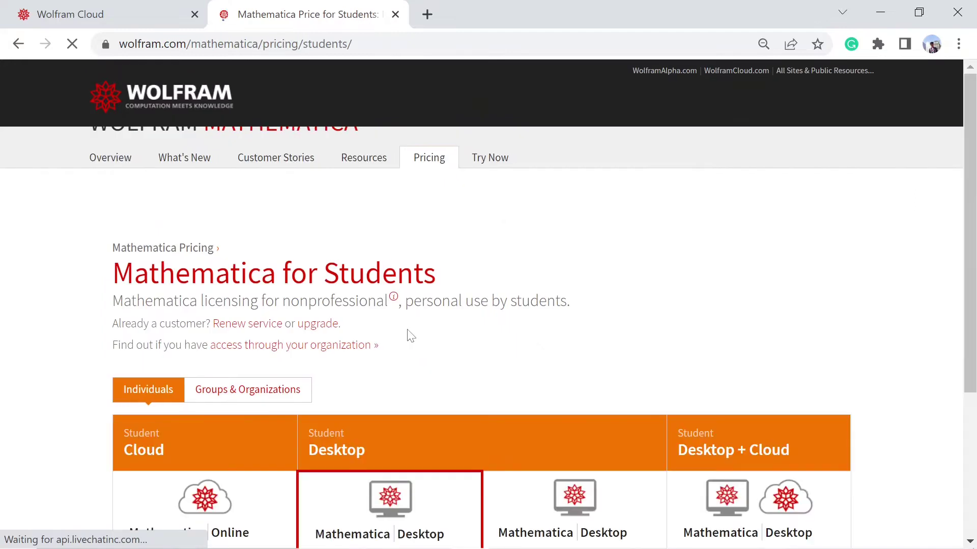
{"action": "scroll", "coordinate": [382, 307], "scroll_direction": "down", "scroll_amount": 7}
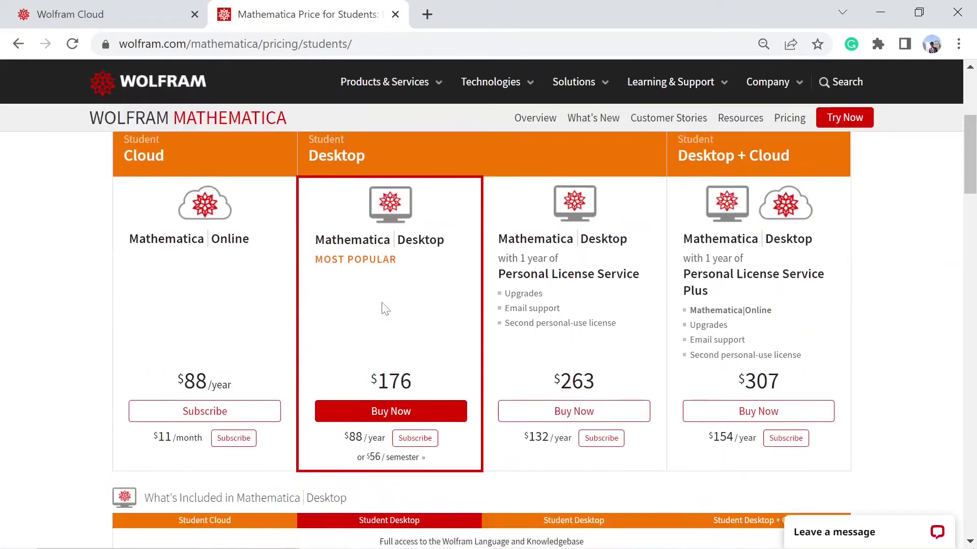
{"action": "scroll", "coordinate": [457, 316], "scroll_direction": "up", "scroll_amount": 2}
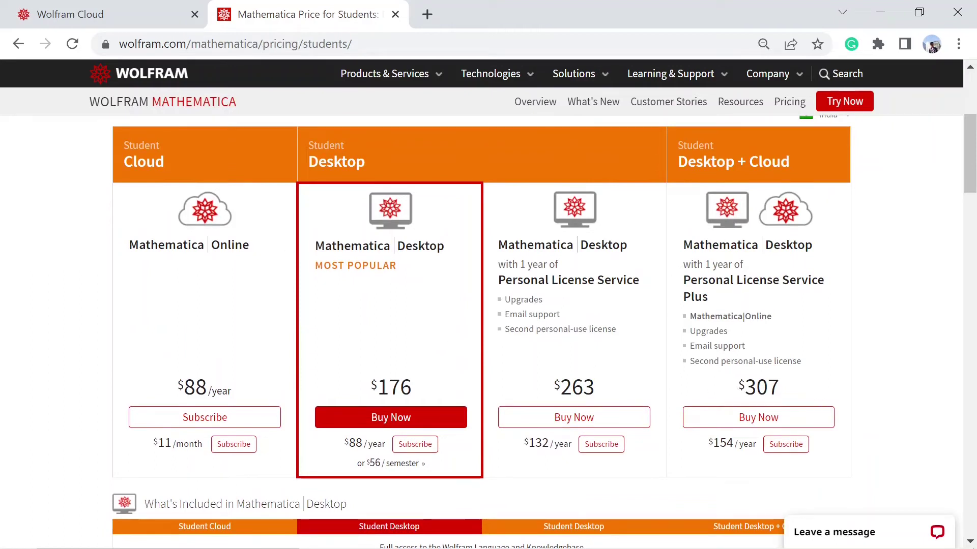
{"action": "left_click_drag", "start_coordinate": [369, 392], "coordinate": [410, 393]}
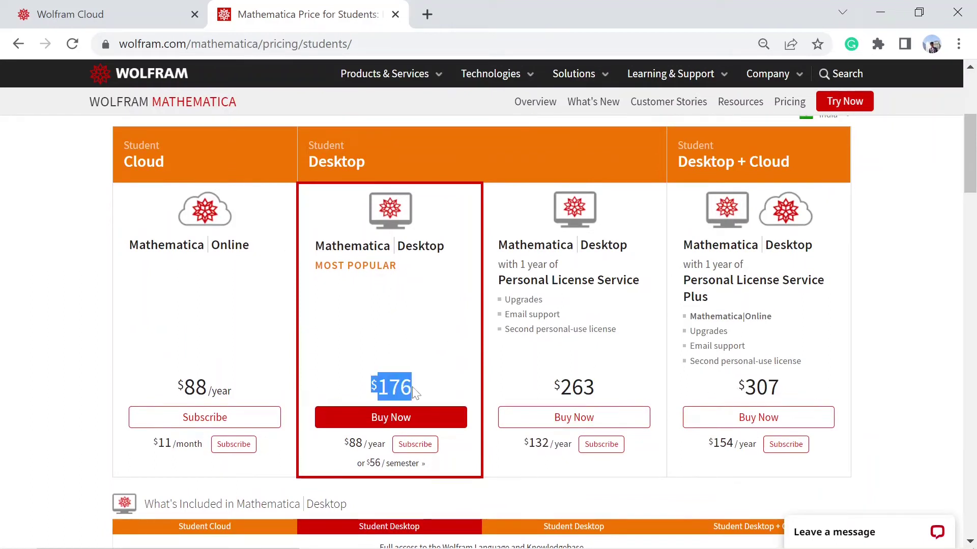
{"action": "left_click", "coordinate": [421, 392]}
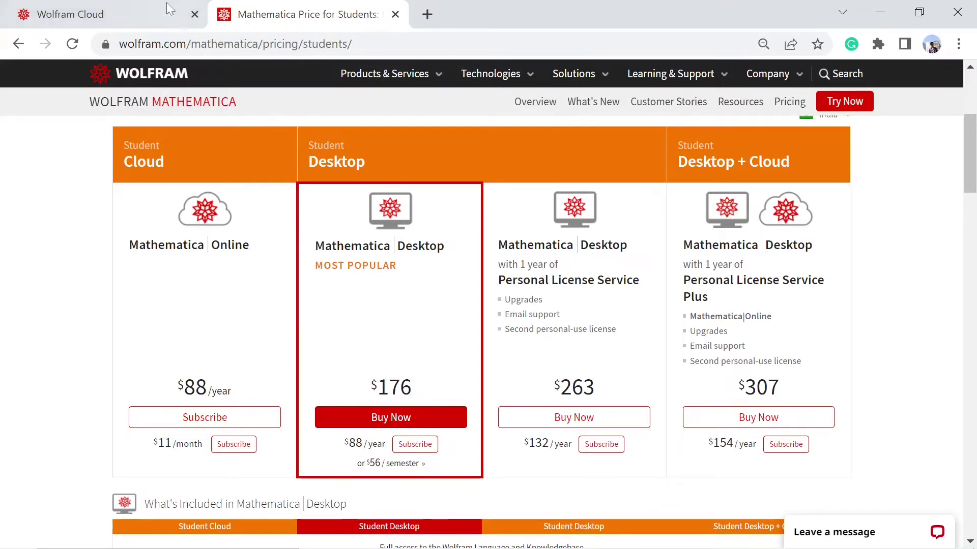
{"action": "left_click", "coordinate": [153, 8]}
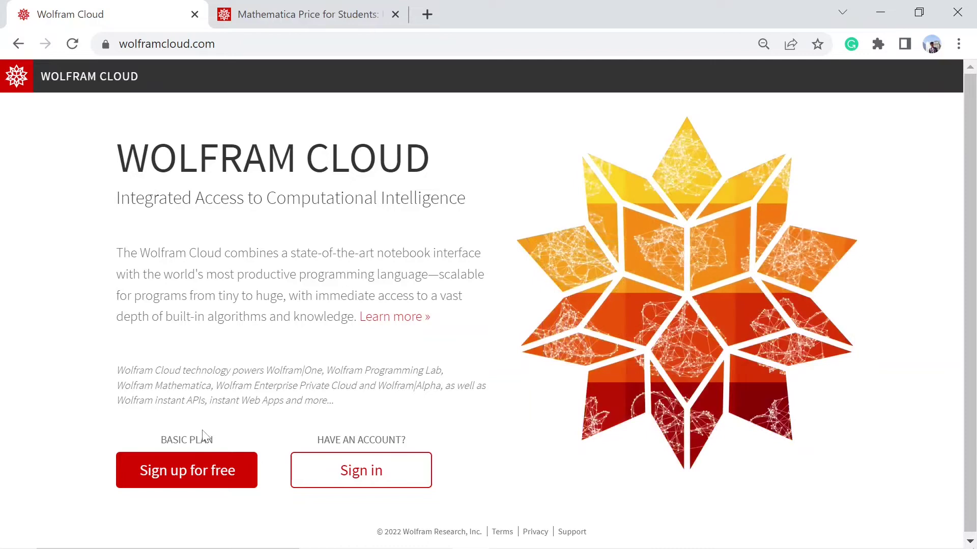
Sign up with your e-mail, first and last name and a password, accepting the Terms of Service
{"action": "left_click", "coordinate": [193, 470]}
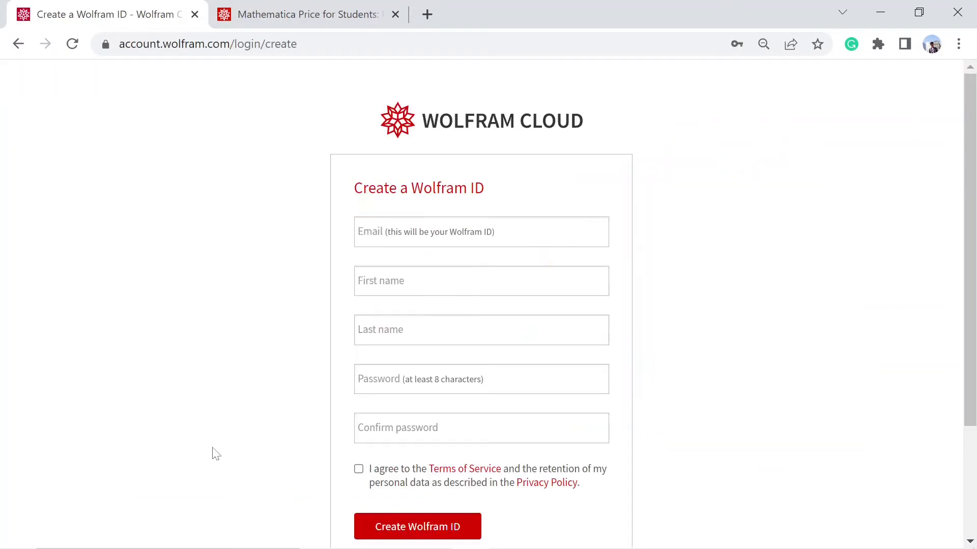
{"action": "left_click", "coordinate": [481, 234]}
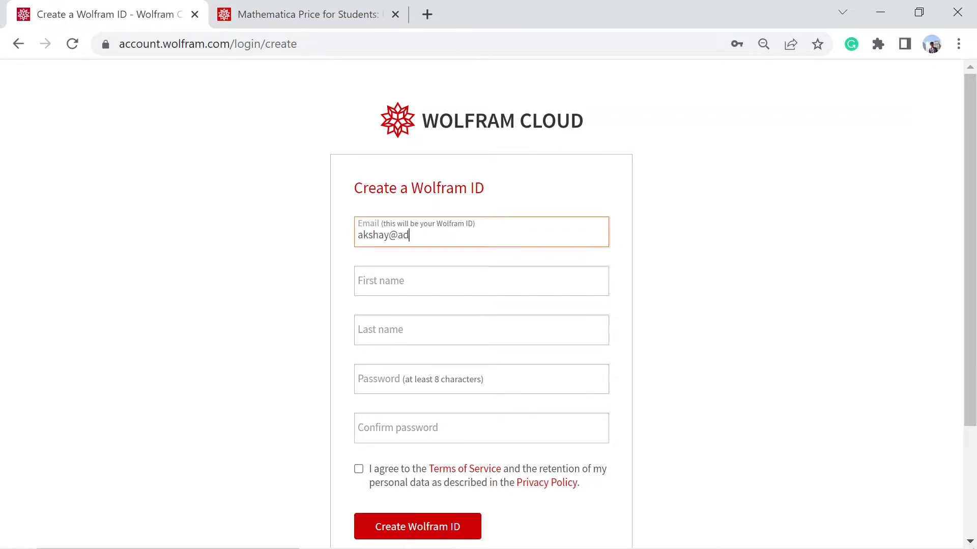
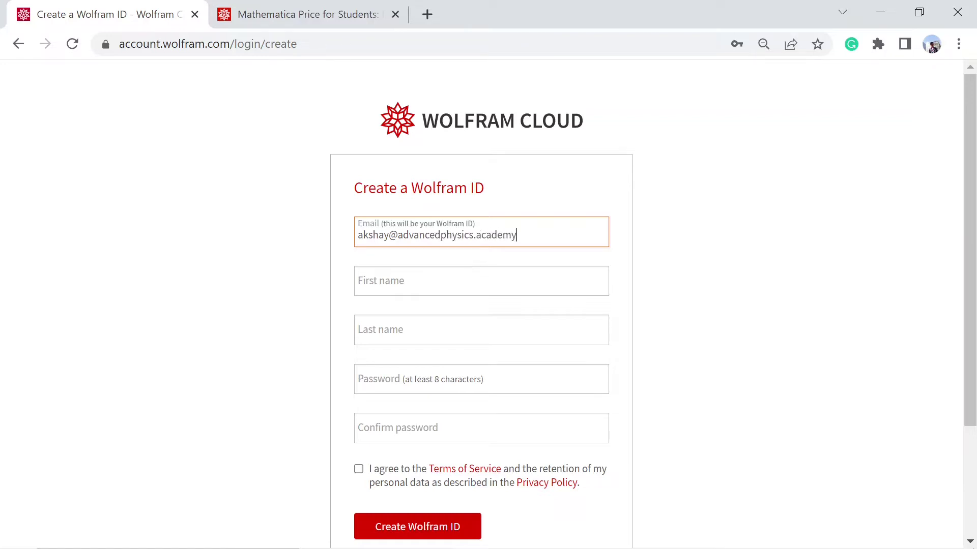
{"action": "key", "text": "Tab"}
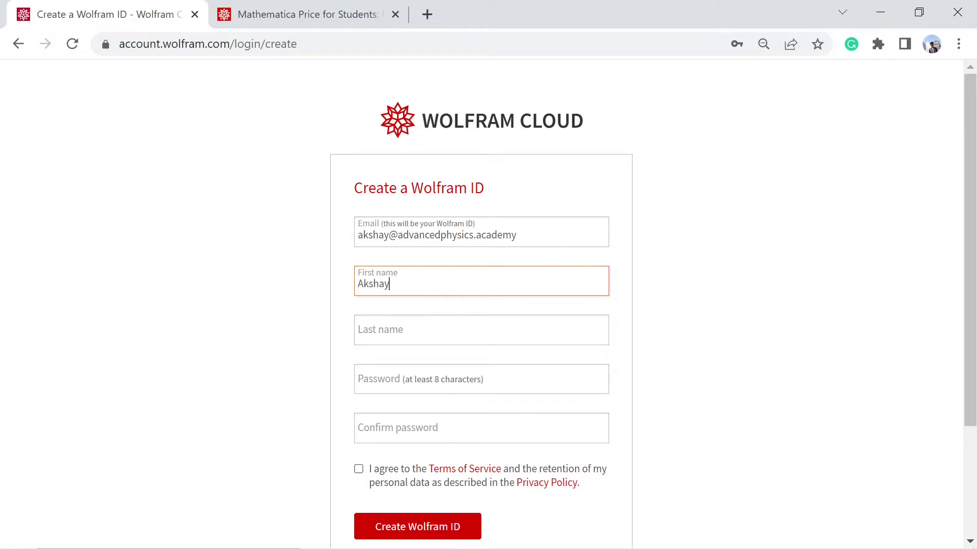
{"action": "key", "text": "Tab"}
{"action": "type", "text": "SB"}
{"action": "key", "text": "Tab"}
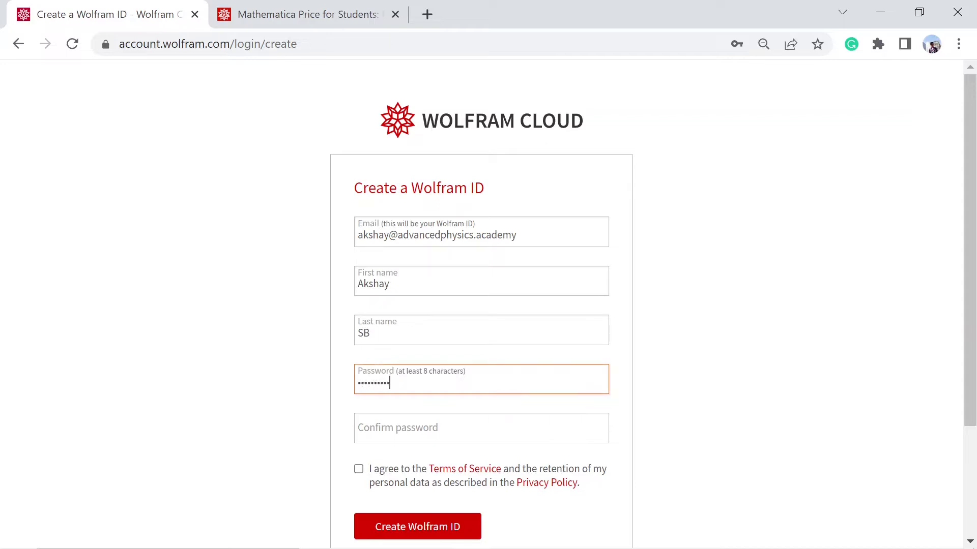
{"action": "key", "text": "Tab"}
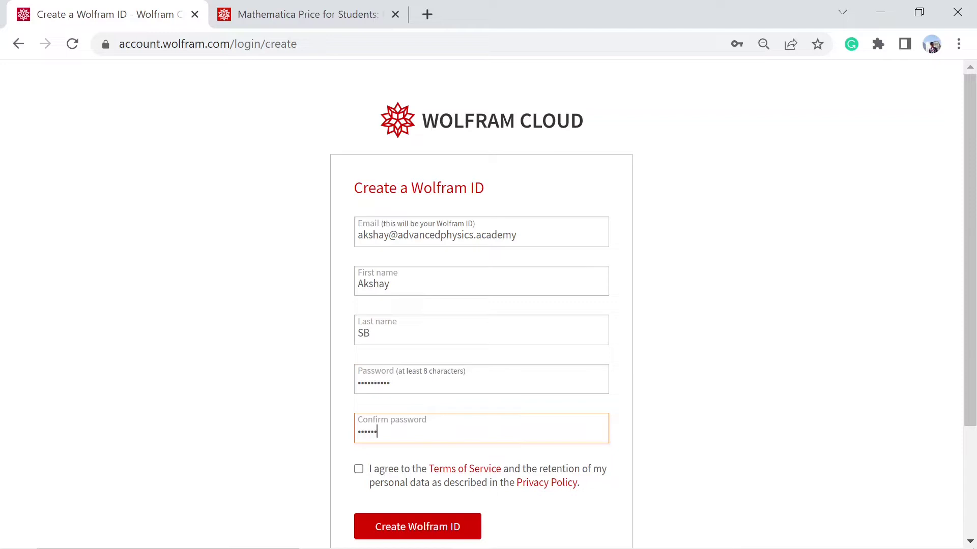
{"action": "left_click", "coordinate": [359, 468]}
{"action": "scroll", "coordinate": [418, 496], "scroll_direction": "down", "scroll_amount": 2}
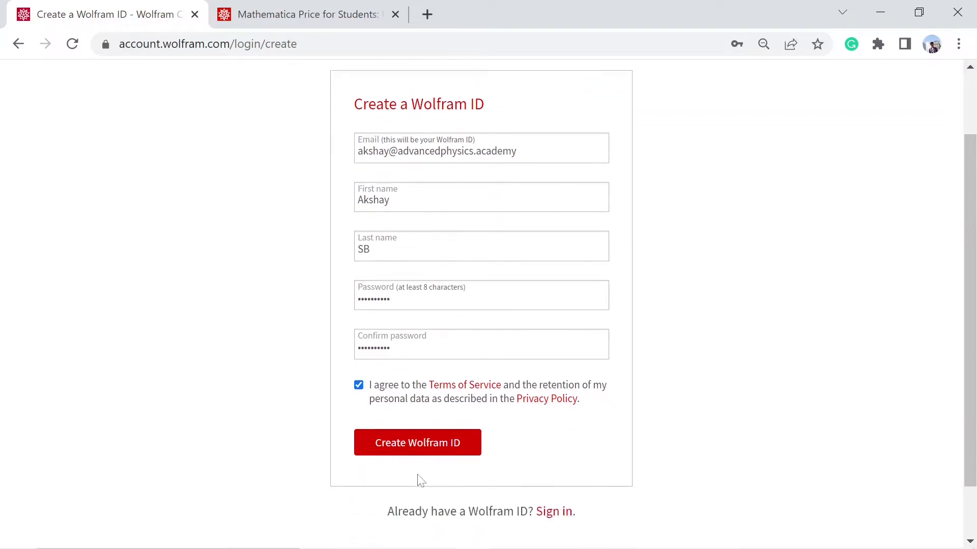
{"action": "left_click", "coordinate": [404, 447]}
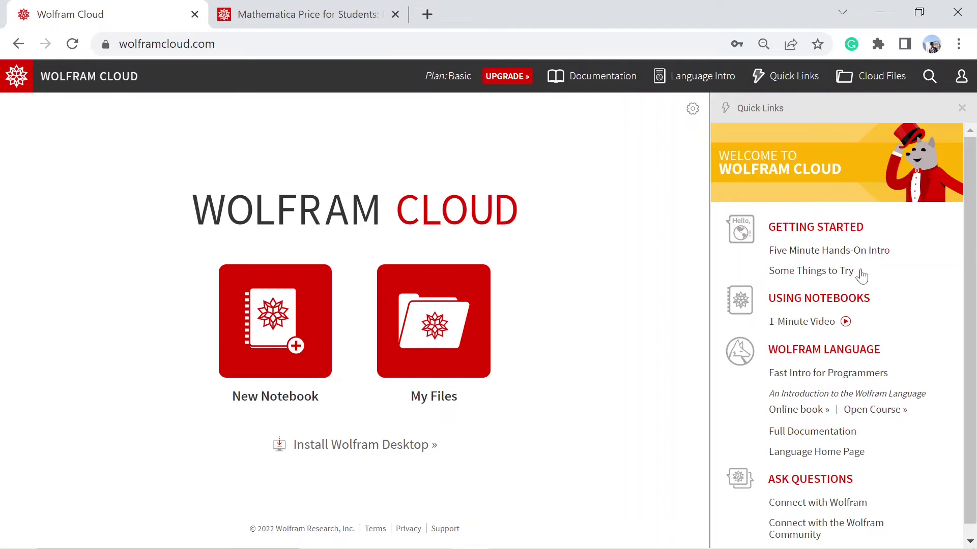
Dismiss the Quick Links panel on the Wolfram Cloud home page and clear a stray text selection
{"action": "left_click", "coordinate": [961, 108]}
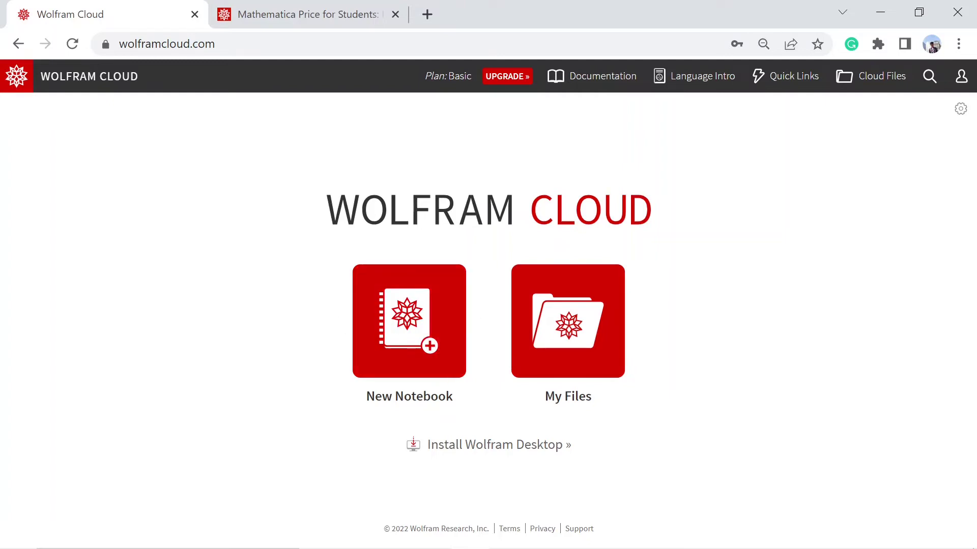
{"action": "left_click_drag", "start_coordinate": [393, 396], "coordinate": [459, 410]}
{"action": "left_click", "coordinate": [472, 408]}
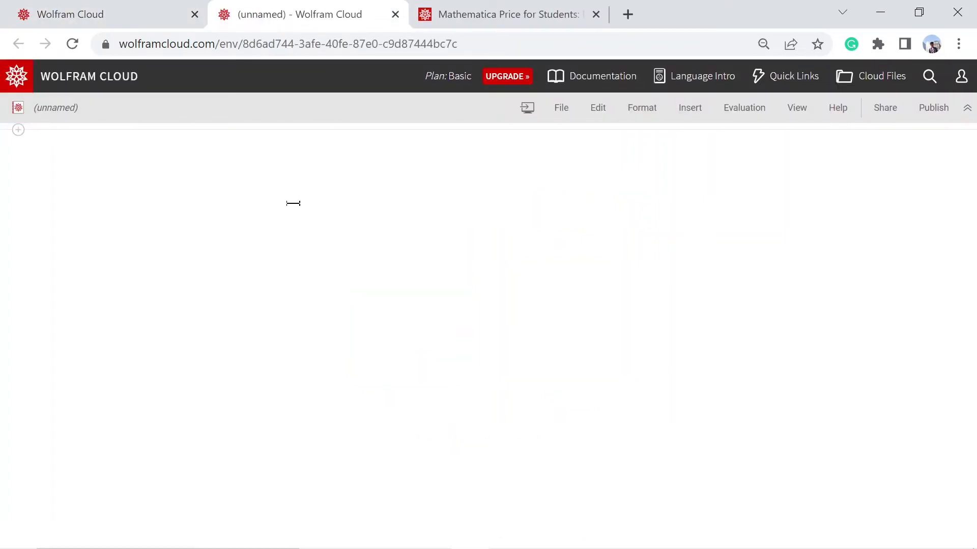
Rename the unnamed notebook to 'Mathematica Crash Course'
{"action": "left_click", "coordinate": [60, 108]}
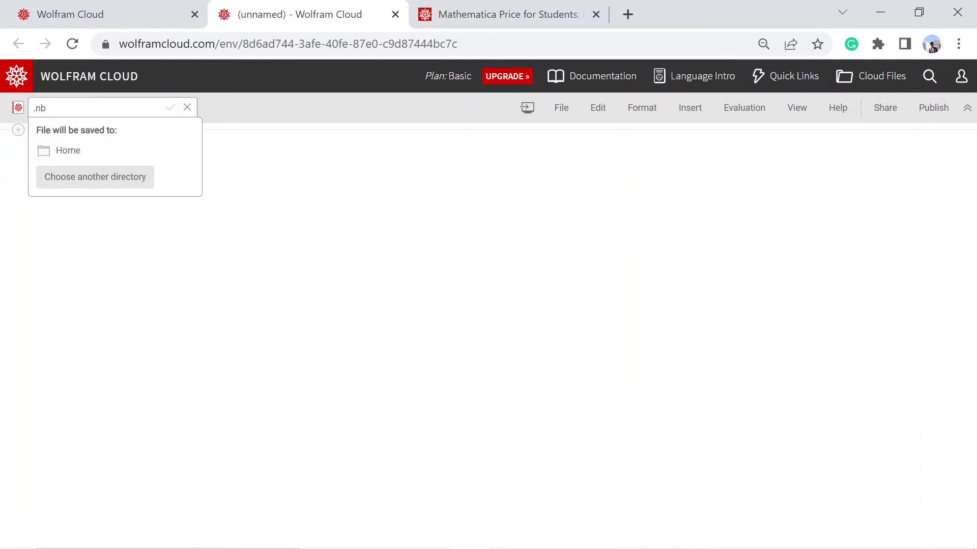
{"action": "type", "text": "Mathematica"}
{"action": "type", "text": " Crash Cours"}
{"action": "type", "text": "e"}
{"action": "key", "text": "Return"}
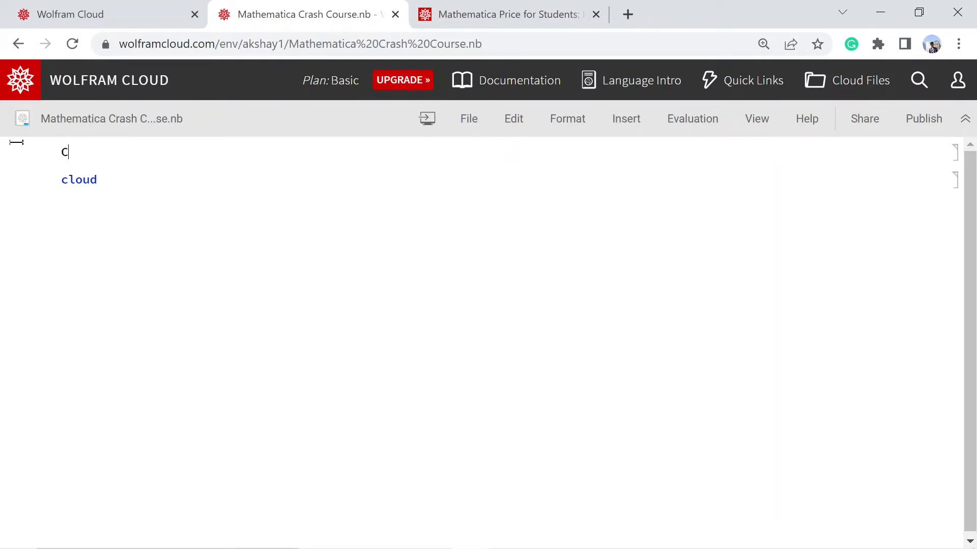
Finish the Cell entry and add a new cell reading x + y = 10 below cloud
{"action": "left_click", "coordinate": [942, 178]}
{"action": "left_click", "coordinate": [182, 233]}
{"action": "type", "text": "x + y"}
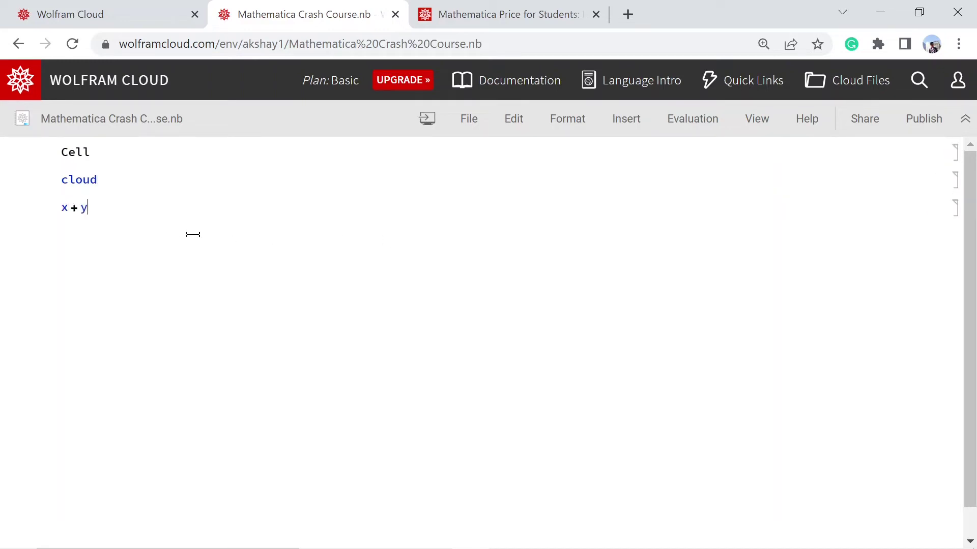
{"action": "type", "text": " = 10"}
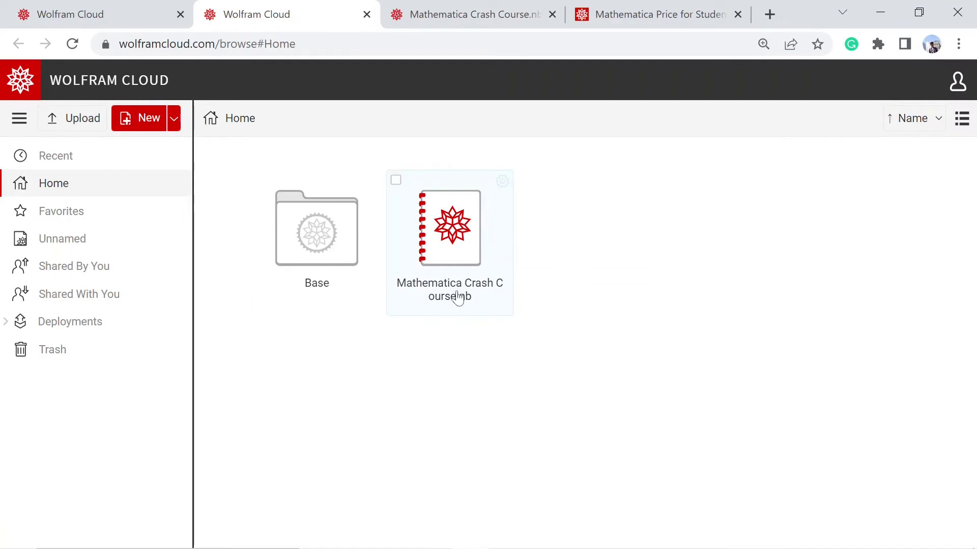
Select the Mathematica Crash Course.nb tile, download it, and dismiss the download notice
{"action": "mouse_move", "coordinate": [459, 308]}
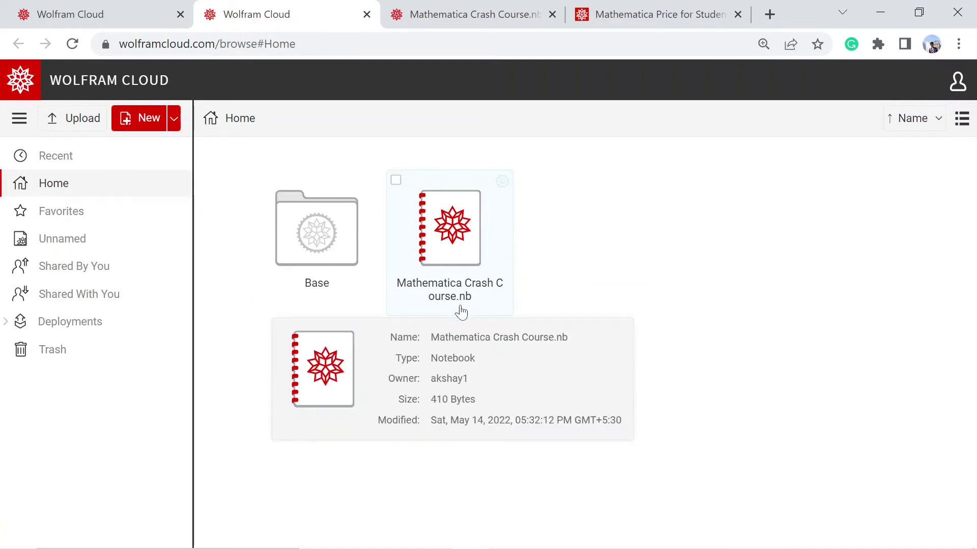
{"action": "left_click", "coordinate": [396, 182]}
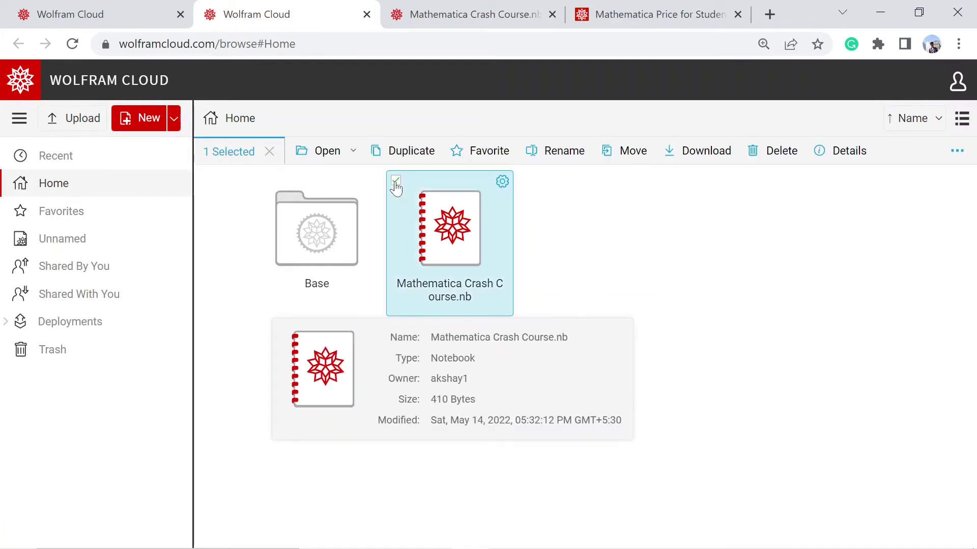
{"action": "left_click", "coordinate": [690, 163]}
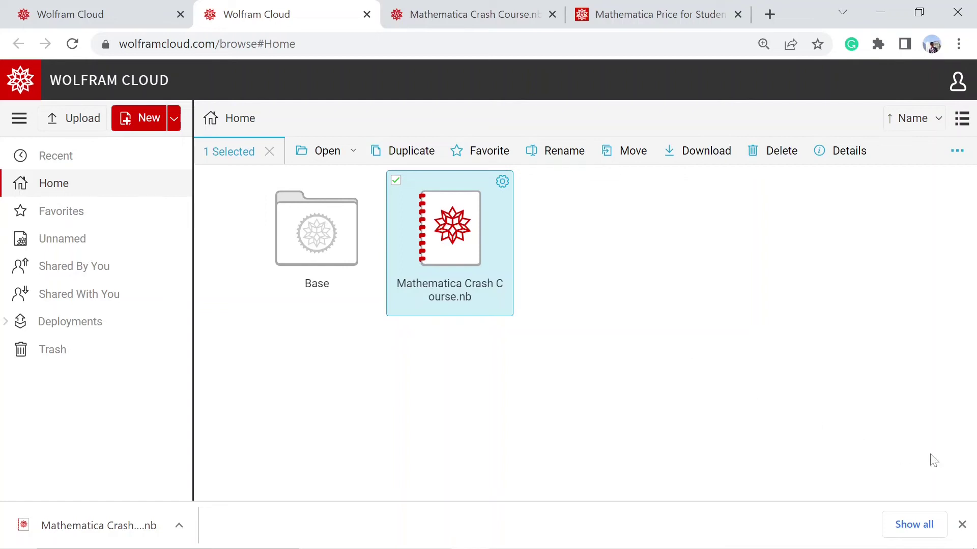
{"action": "left_click", "coordinate": [962, 525]}
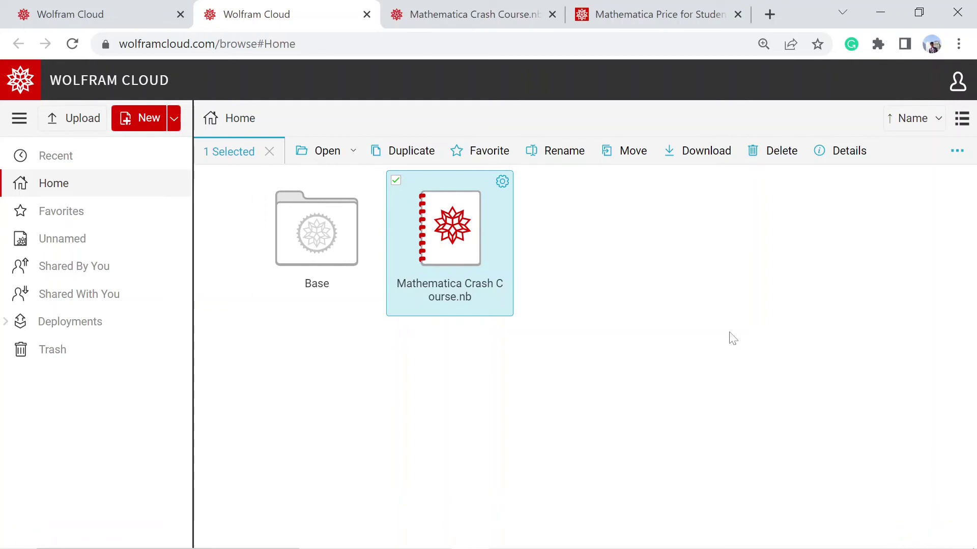
Create a new notebook and name it 'test file'
{"action": "left_click", "coordinate": [136, 122]}
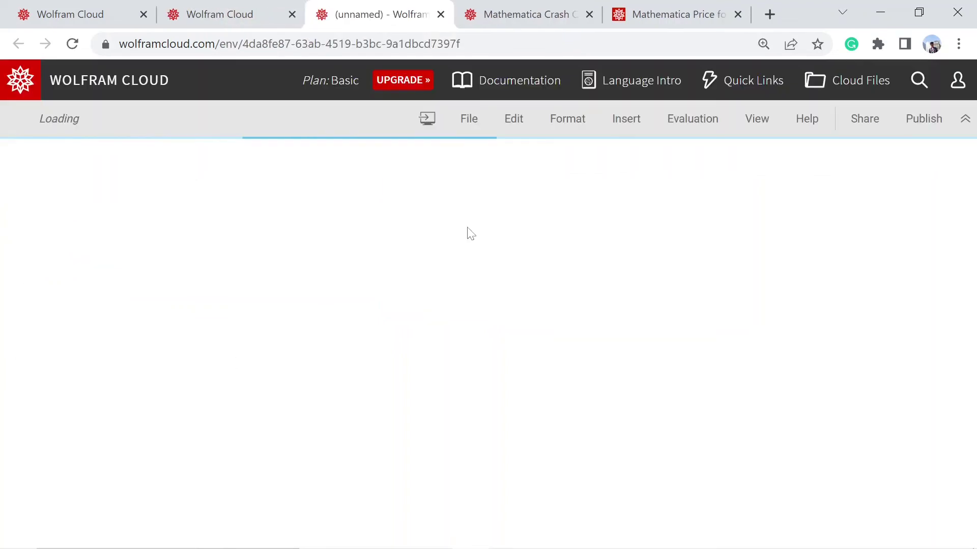
{"action": "left_click", "coordinate": [79, 120]}
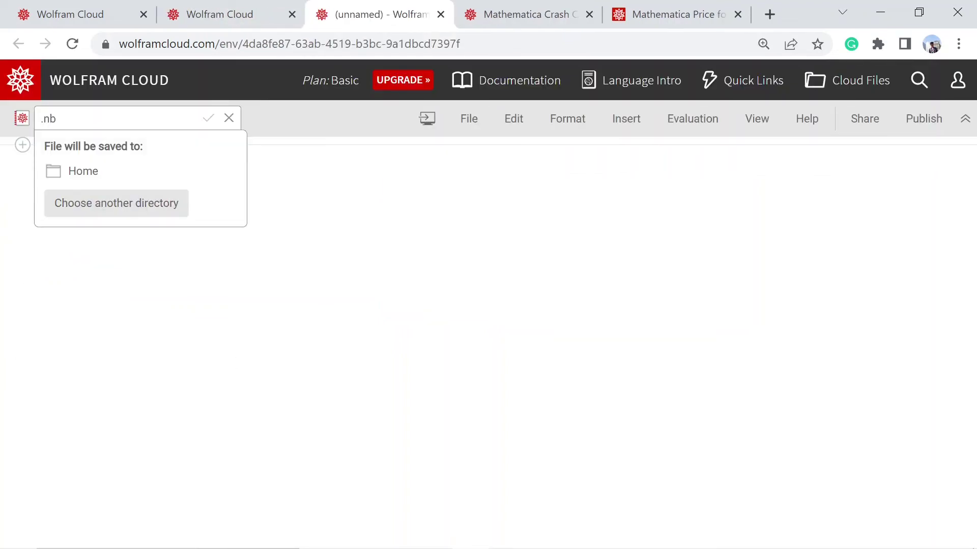
{"action": "type", "text": "test"}
{"action": "type", "text": " file"}
{"action": "key", "text": "Return"}
Refresh the Home file list to show test file.nb, then go back to the Crash Course notebook
{"action": "left_click", "coordinate": [74, 5]}
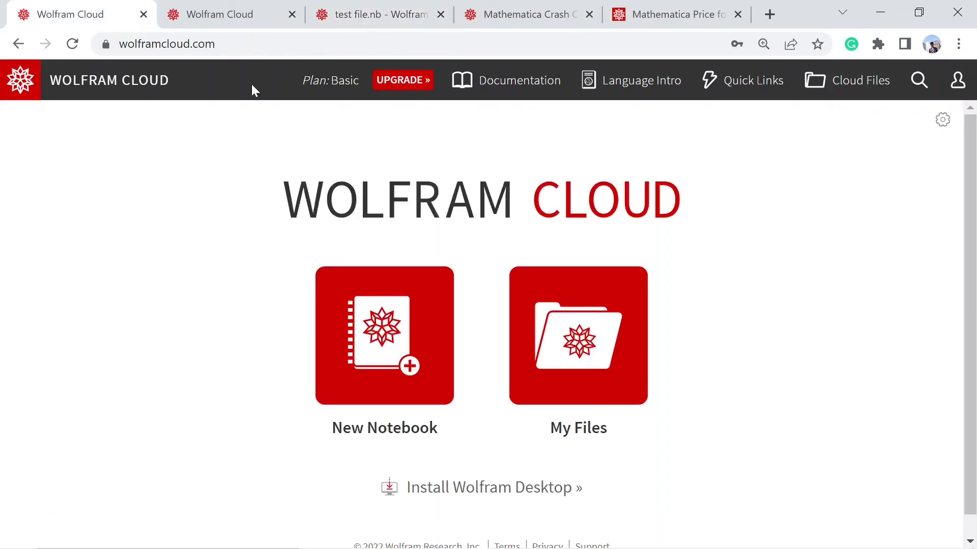
{"action": "left_click", "coordinate": [218, 14]}
{"action": "left_click", "coordinate": [73, 44]}
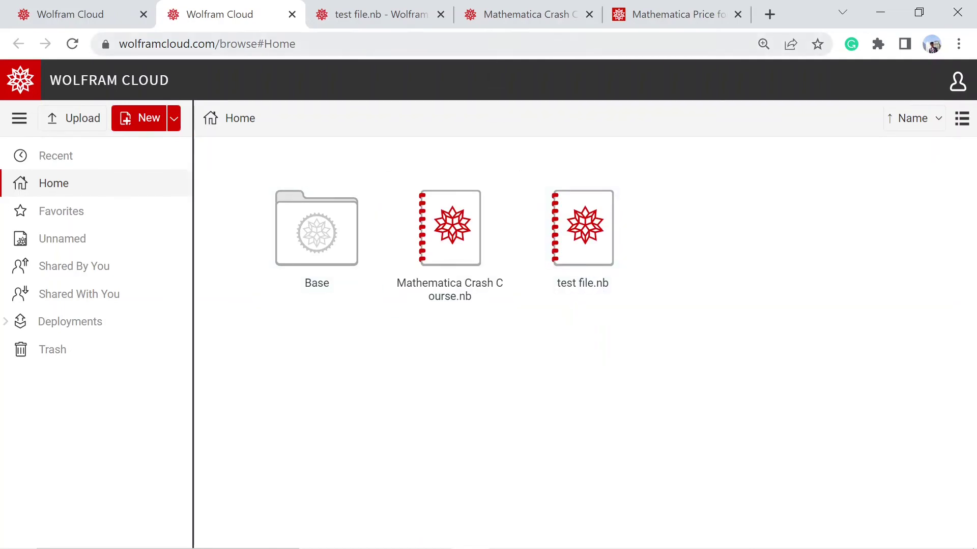
{"action": "left_click", "coordinate": [523, 16]}
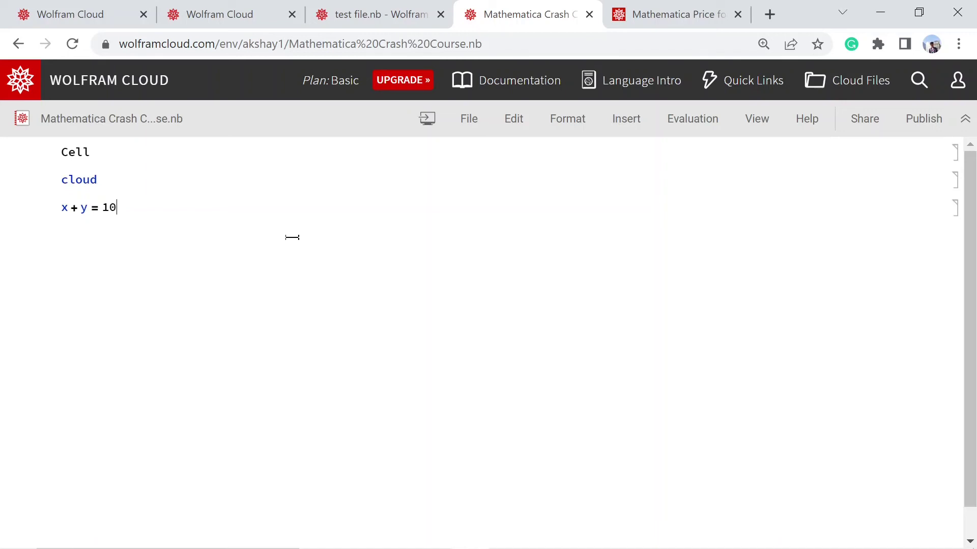
Start a fourth cell below x + y = 10 and type x/y+2()
{"action": "left_click", "coordinate": [90, 266]}
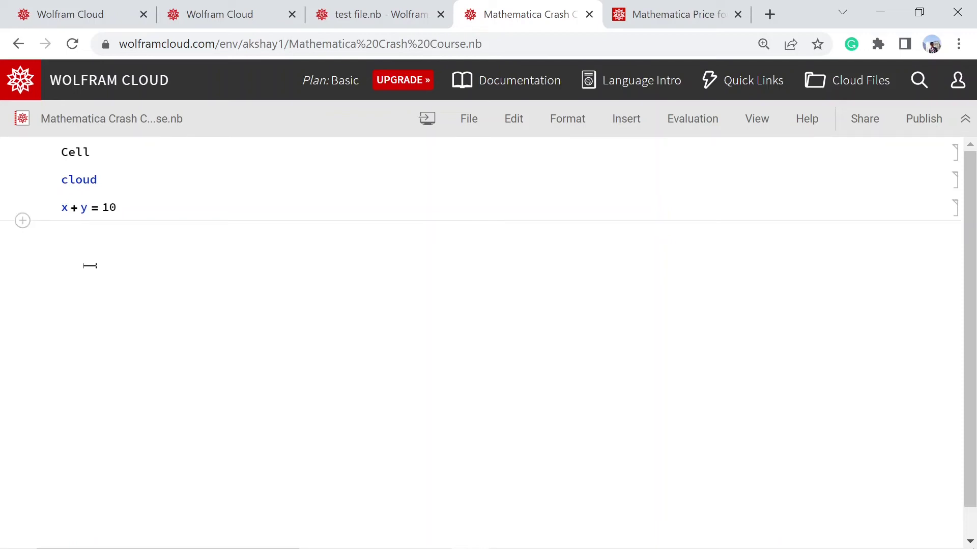
{"action": "type", "text": "x/"}
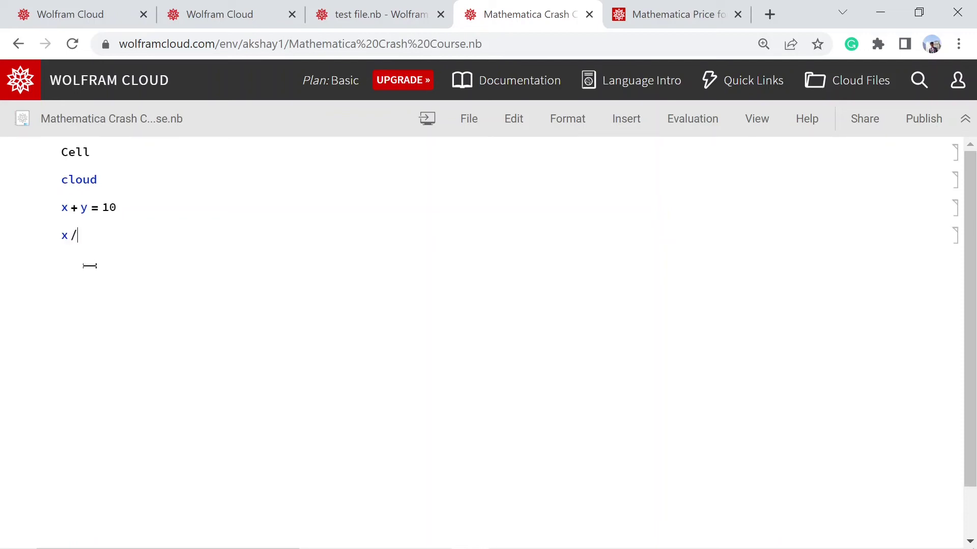
{"action": "type", "text": "y+2)("}
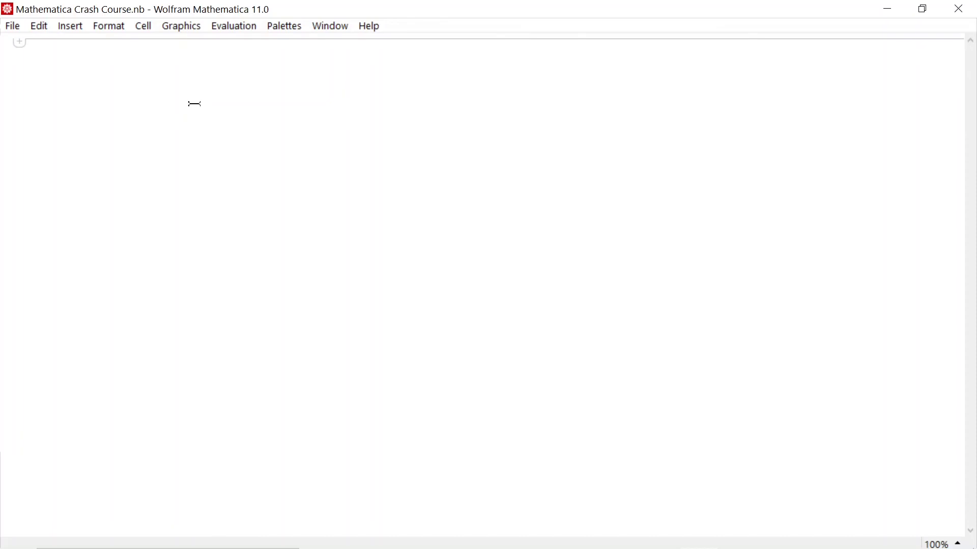
In Mathematica 11.0, enter the fraction x over y+2 using Ctrl+/
{"action": "type", "text": "x"}
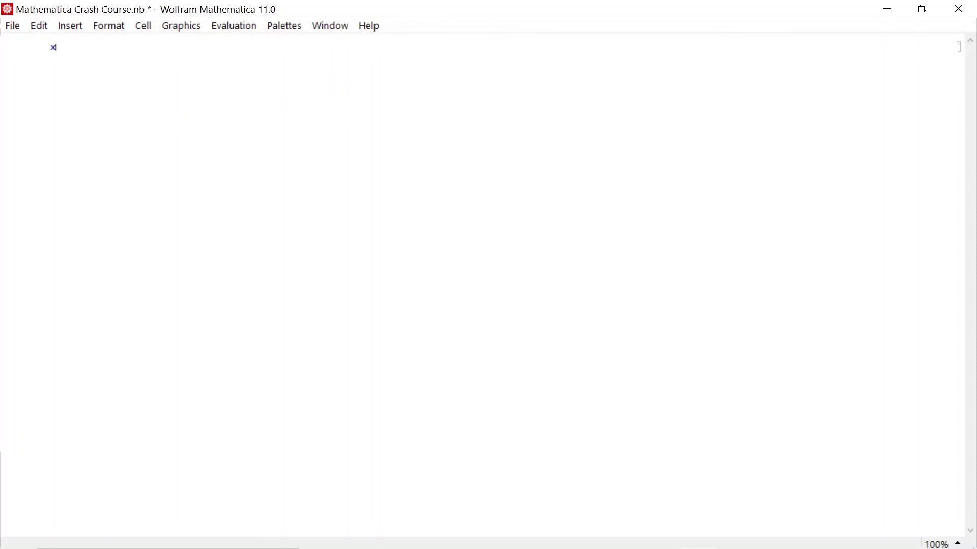
{"action": "key", "text": "ctrl+slash"}
{"action": "type", "text": "y+2"}
Switch back to the cloud notebook in Chrome and select the whole x/(y+2) expression
{"action": "key", "text": "alt+Tab"}
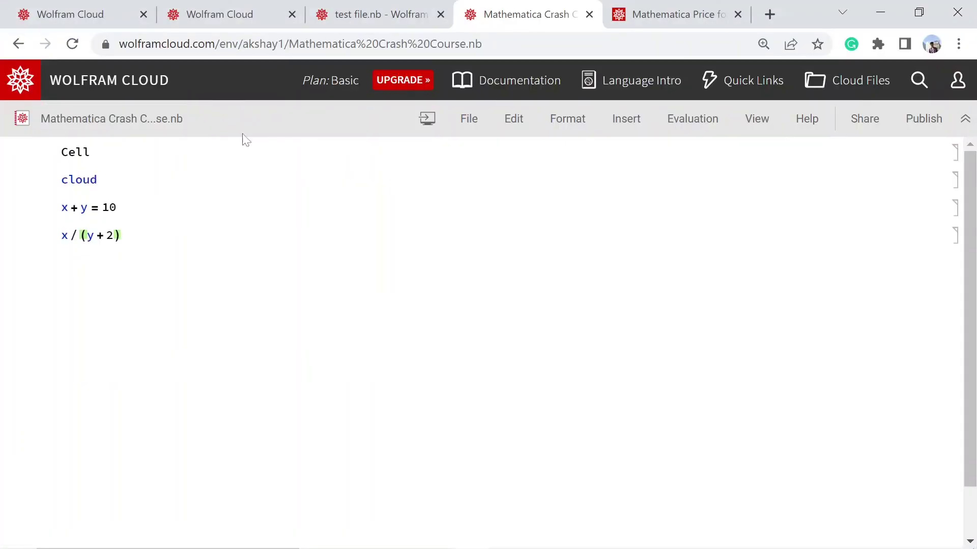
{"action": "key", "text": "ctrl+a"}
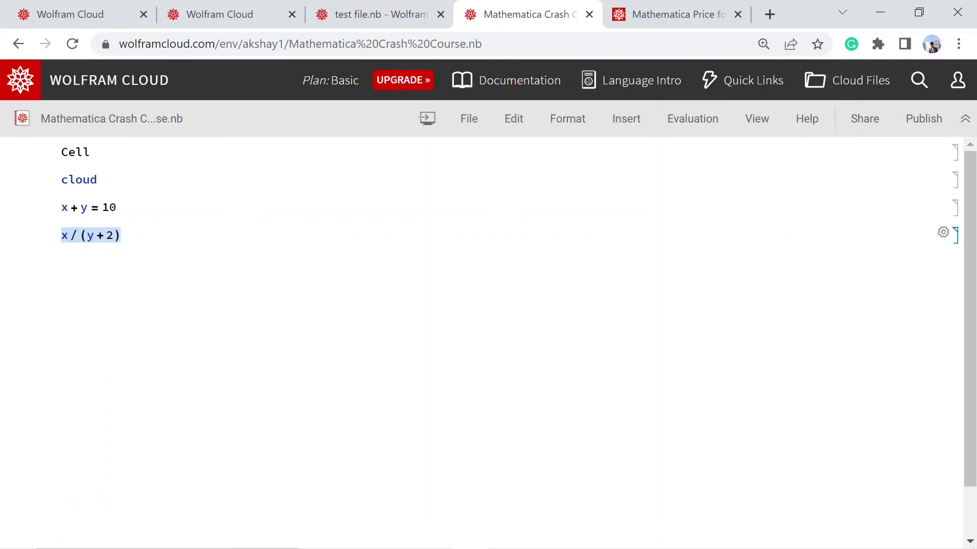
{"action": "left_click", "coordinate": [684, 13]}
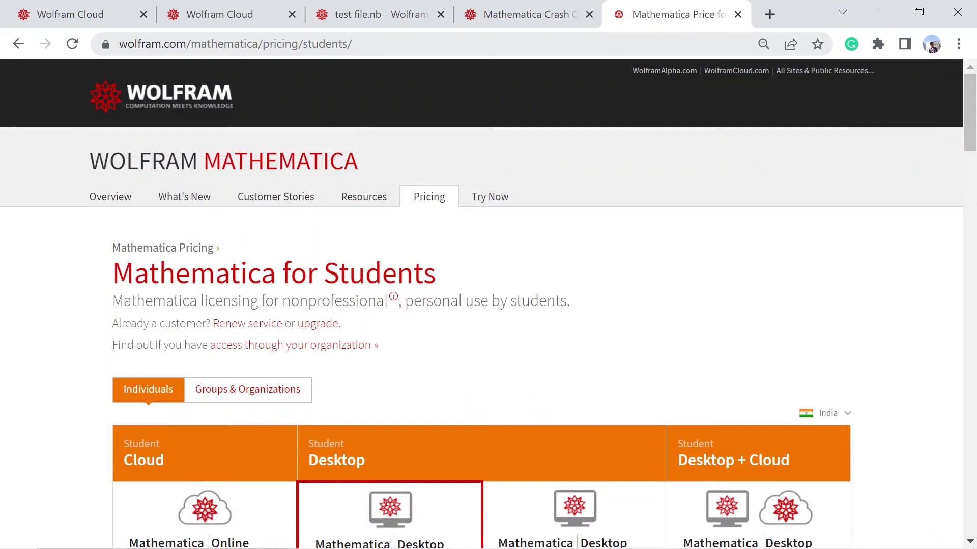
{"action": "scroll", "coordinate": [489, 305], "scroll_direction": "down", "scroll_amount": 5}
{"action": "left_click", "coordinate": [243, 45]}
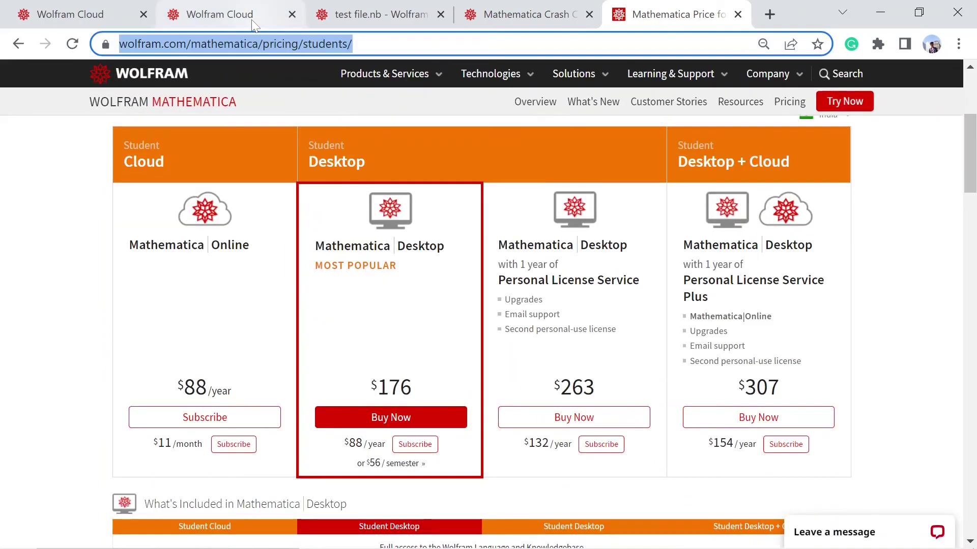